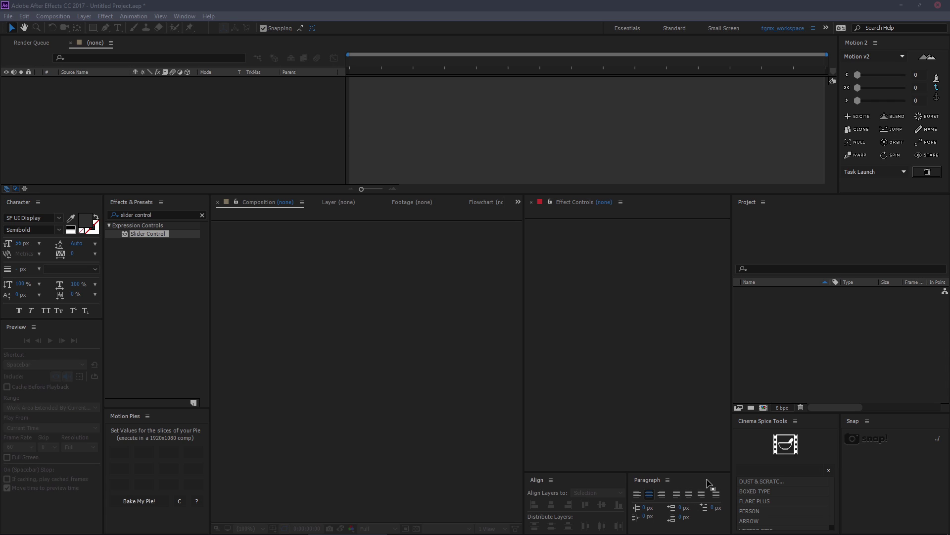
Create a 1920 x 1080 composition at 60 fps lasting 5 seconds and add a white solid background layer.
{"action": "left_click", "coordinate": [764, 407]}
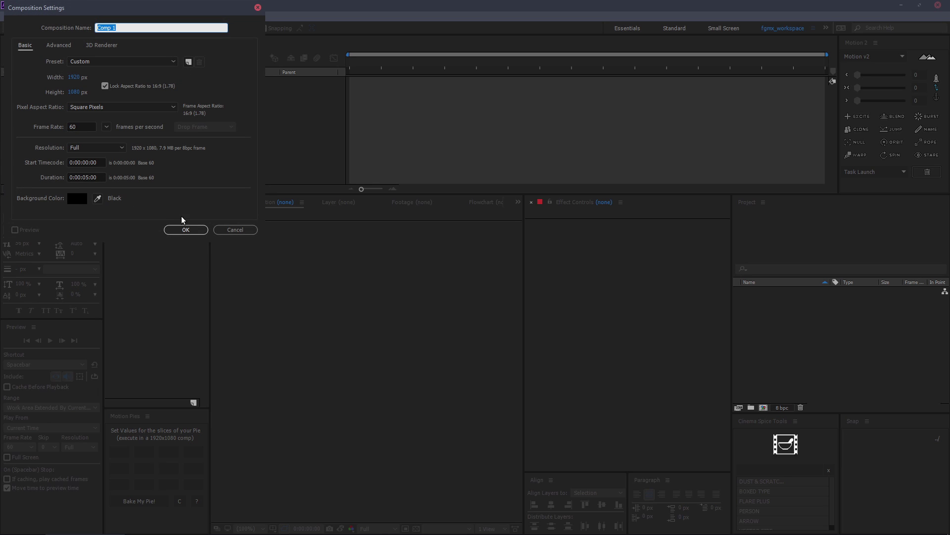
{"action": "left_click", "coordinate": [186, 230]}
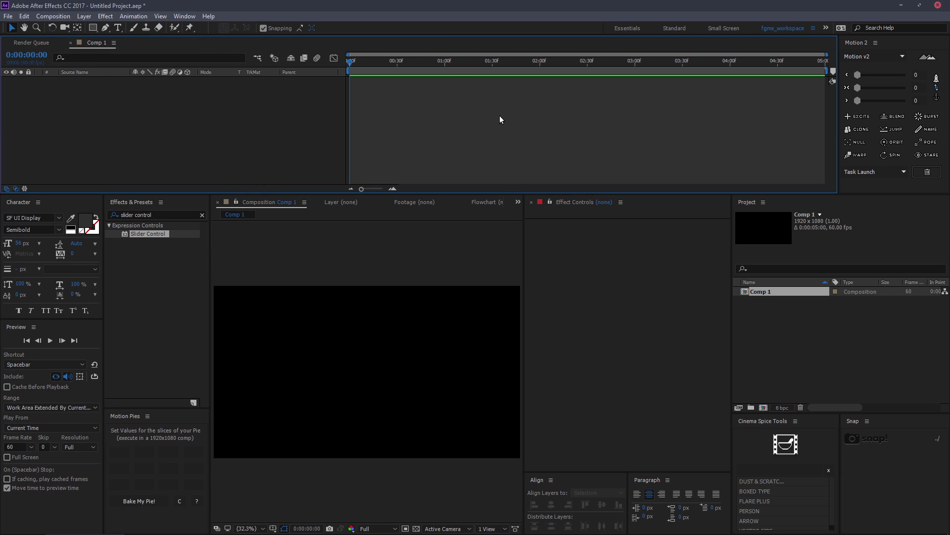
{"action": "key", "text": "ctrl+y"}
{"action": "key", "text": "Return"}
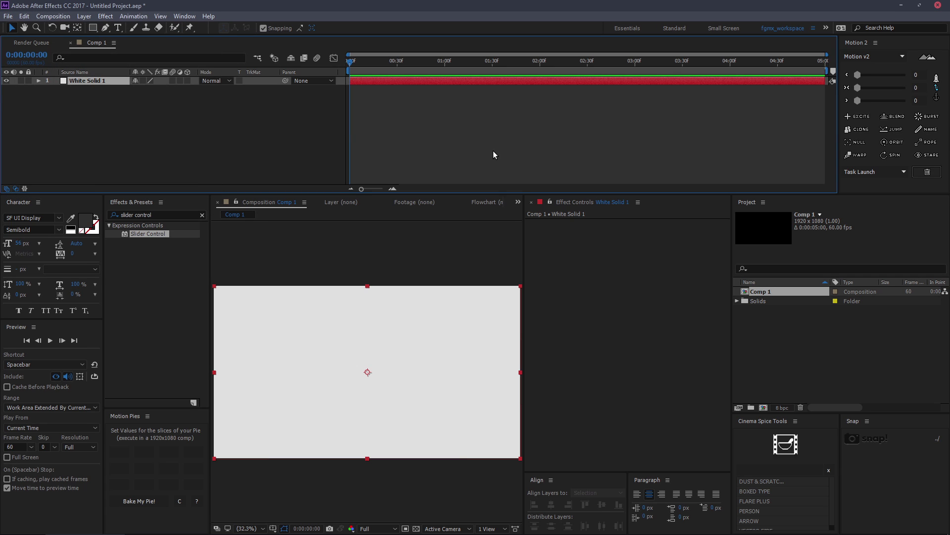
{"action": "left_click", "coordinate": [223, 126]}
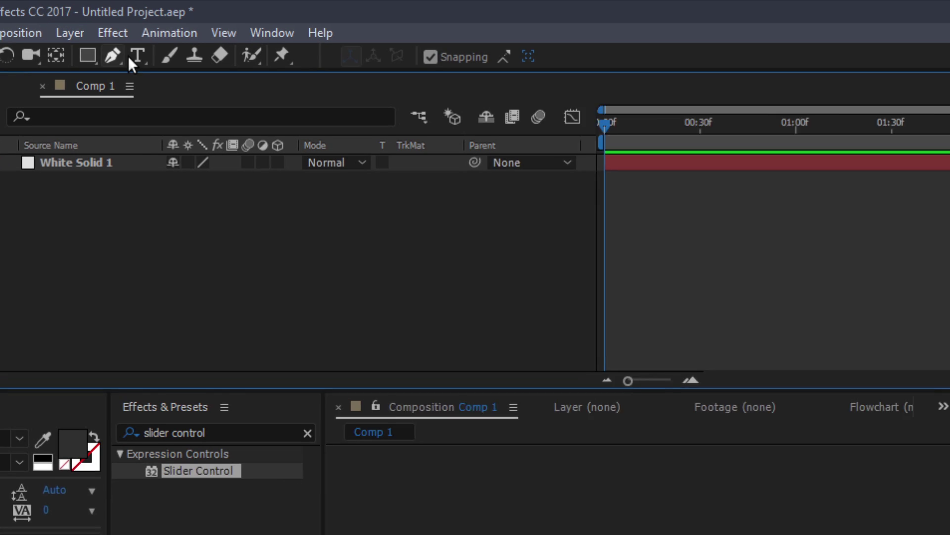
Add a text layer containing the number 0 near the middle of the composition.
{"action": "left_click", "coordinate": [119, 29]}
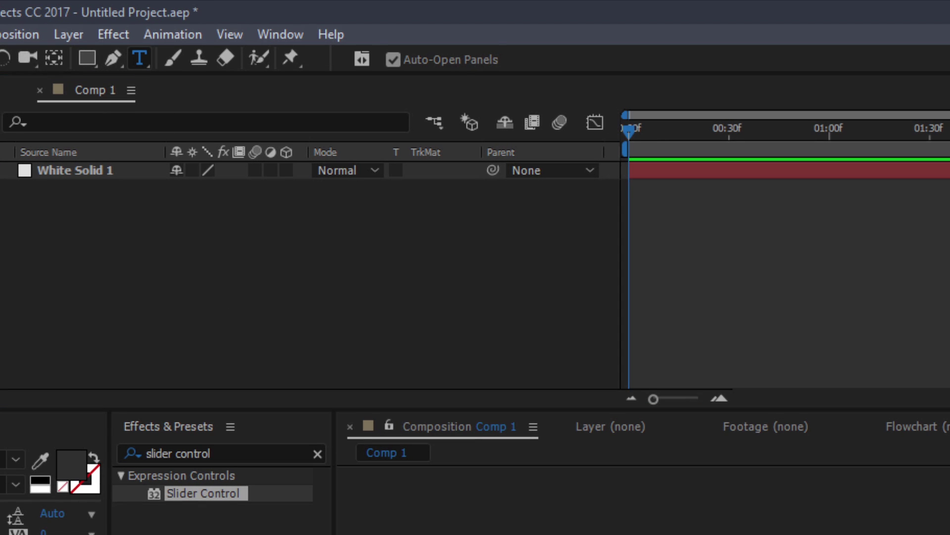
{"action": "left_click", "coordinate": [339, 367]}
{"action": "type", "text": "0"}
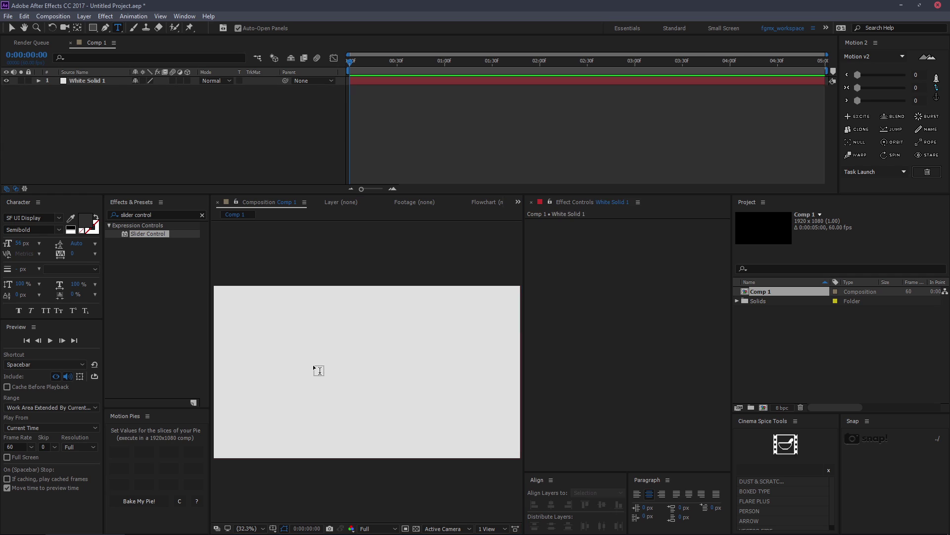
{"action": "left_click", "coordinate": [339, 365]}
{"action": "type", "text": "0"}
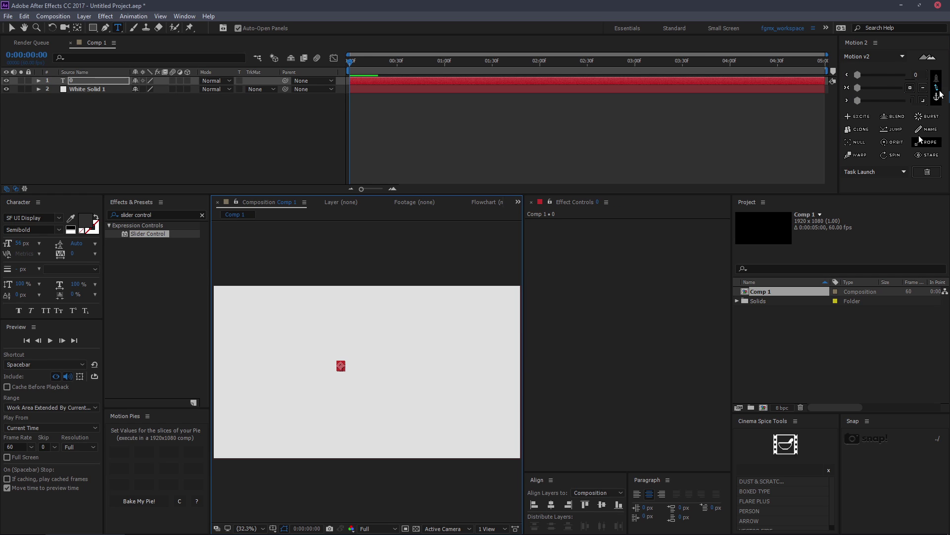
Centre the text layer's anchor point and align the layer to the composition's vertical and horizontal centre.
{"action": "left_click", "coordinate": [936, 96]}
{"action": "left_click", "coordinate": [602, 504]}
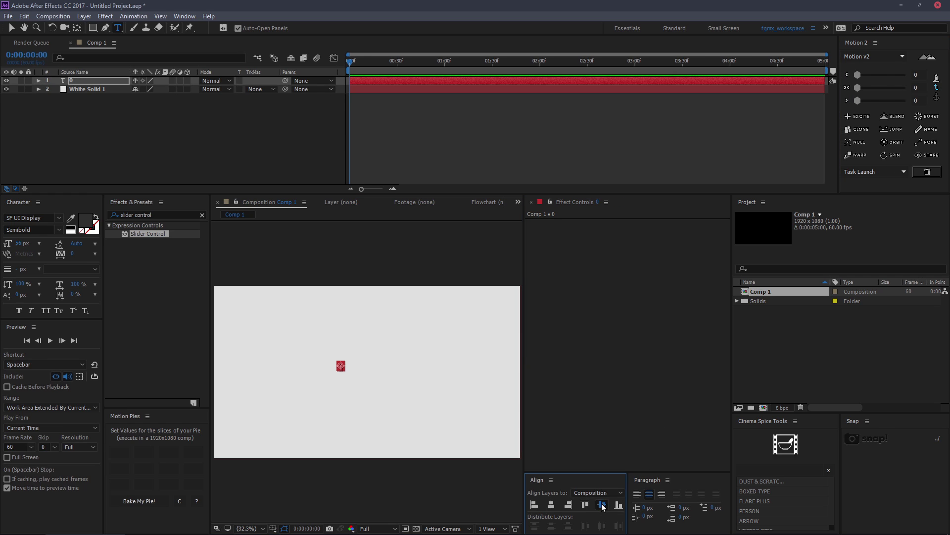
{"action": "left_click", "coordinate": [552, 505]}
Scale the 0 text layer up to 734%.
{"action": "key", "text": "s"}
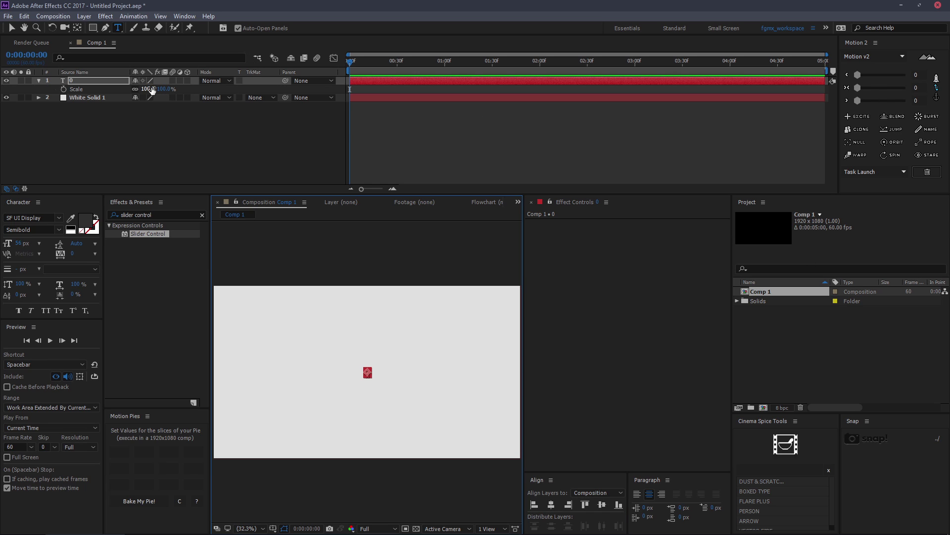
{"action": "left_click_drag", "start_coordinate": [148, 89], "coordinate": [484, 104]}
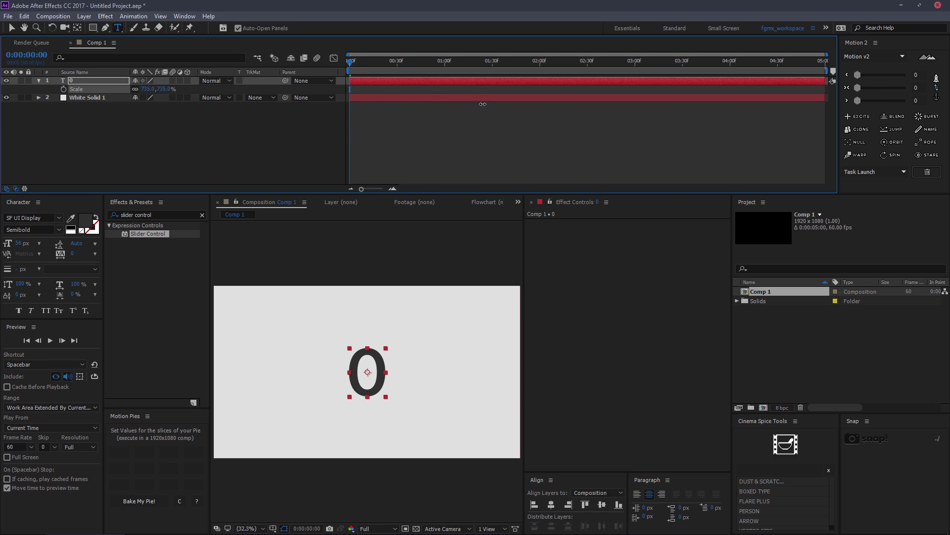
{"action": "left_click", "coordinate": [465, 119]}
{"action": "left_click", "coordinate": [88, 81]}
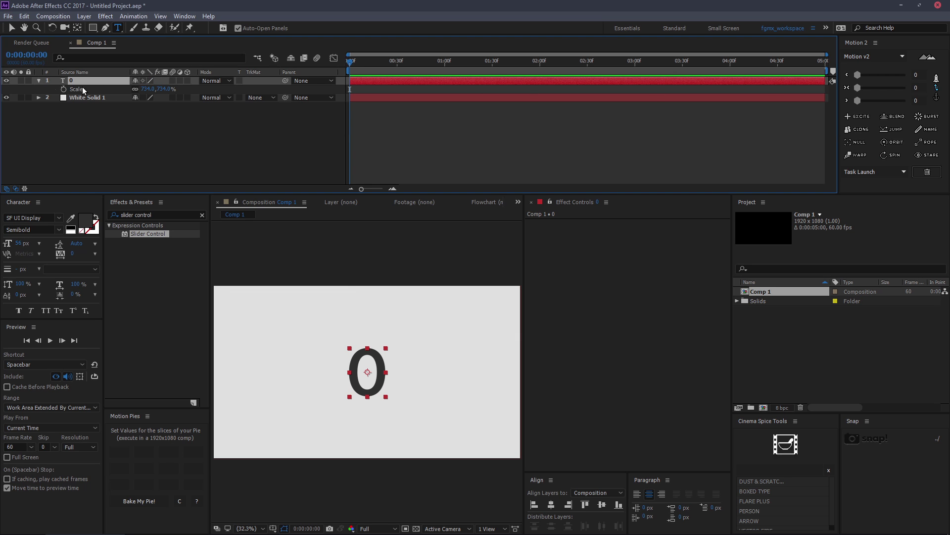
Add the JavaScript Math expression Math.round(value) to the text layer's Source Text property.
{"action": "left_click", "coordinate": [40, 80]}
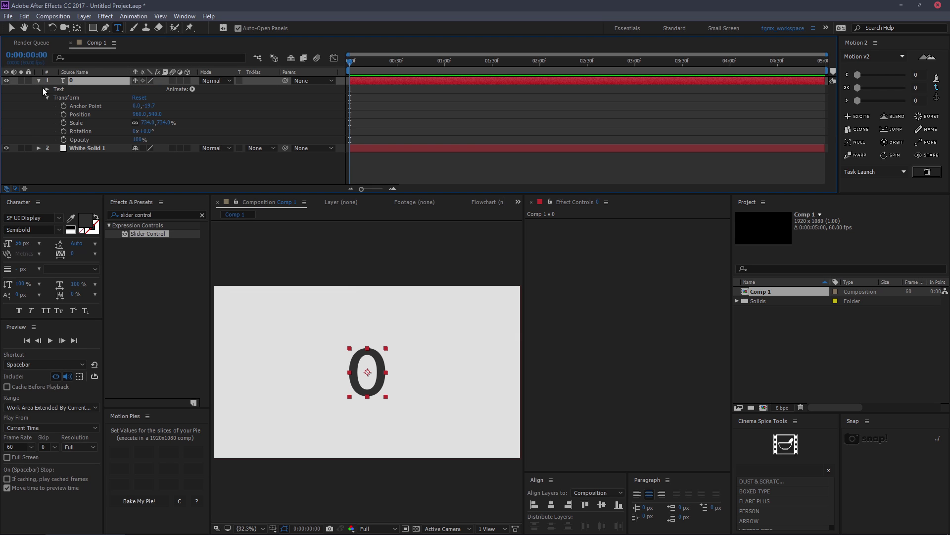
{"action": "left_click", "coordinate": [48, 98]}
{"action": "left_click", "coordinate": [47, 89]}
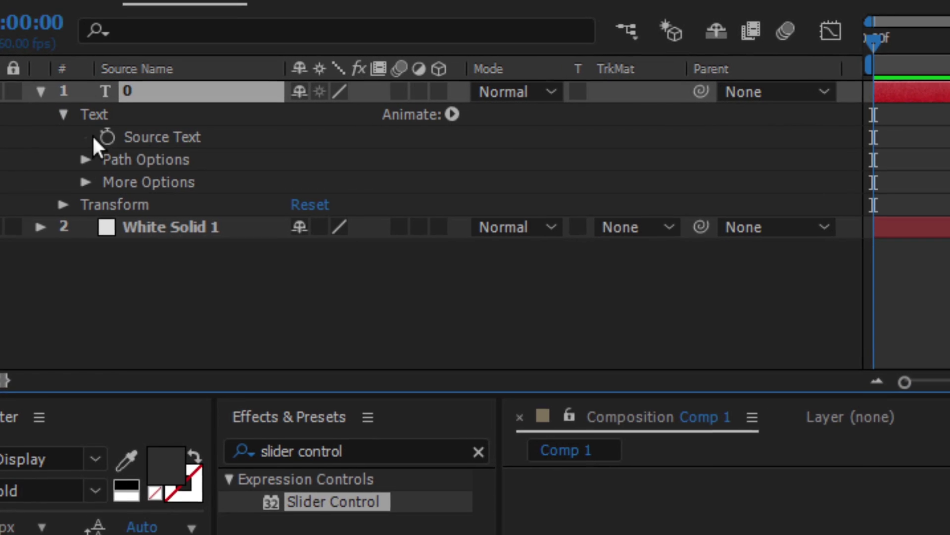
{"action": "left_click", "coordinate": [109, 138], "text": "alt"}
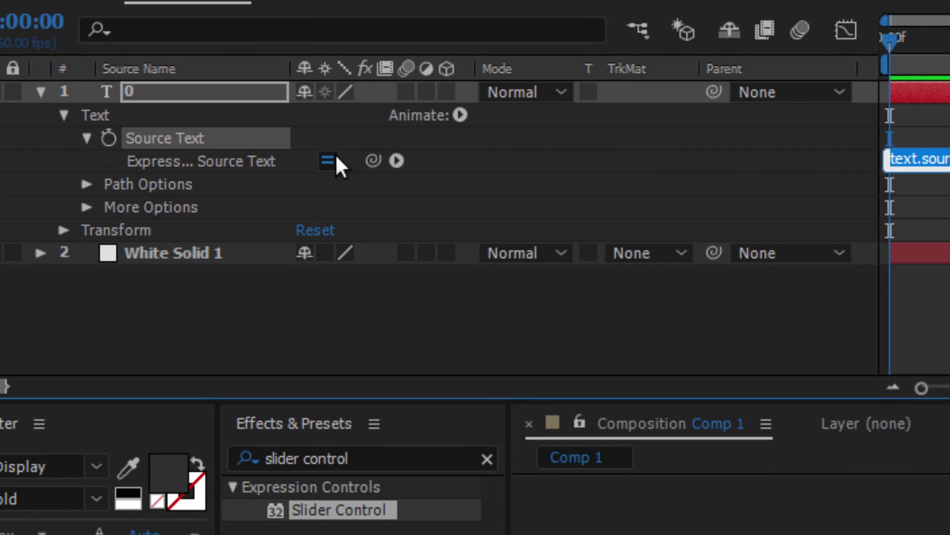
{"action": "left_click", "coordinate": [395, 160]}
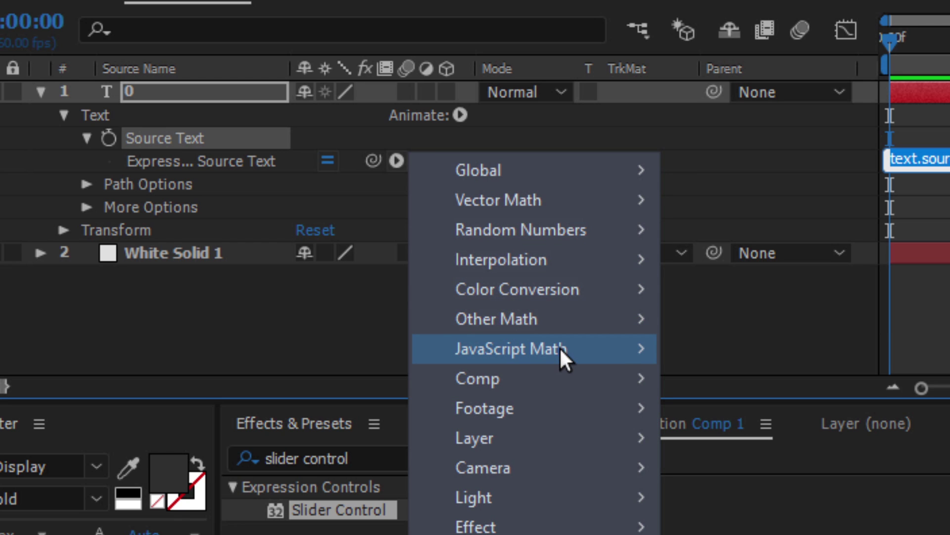
{"action": "mouse_move", "coordinate": [599, 355]}
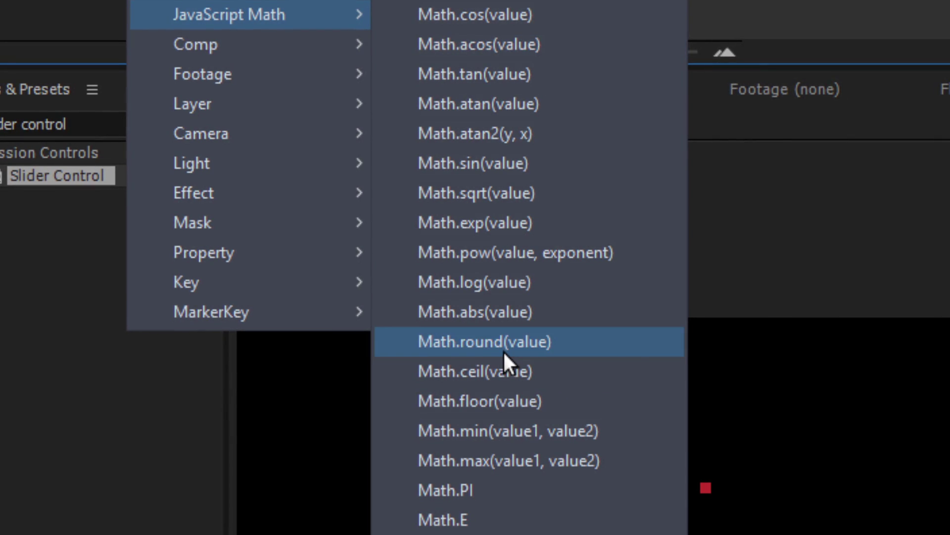
{"action": "left_click", "coordinate": [503, 349]}
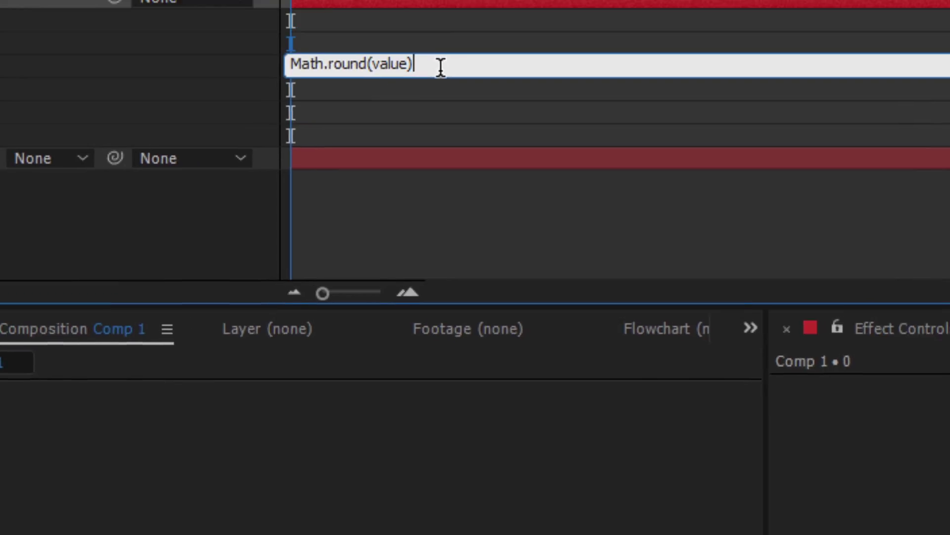
{"action": "left_click", "coordinate": [301, 252]}
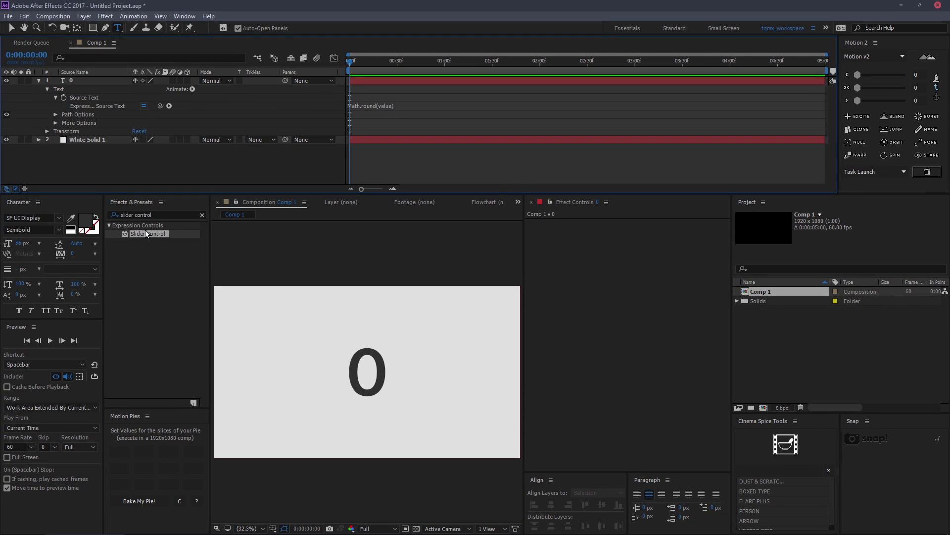
Apply a Slider Control effect to the text layer and rename the effect Counter.
{"action": "left_click_drag", "start_coordinate": [147, 233], "coordinate": [93, 84]}
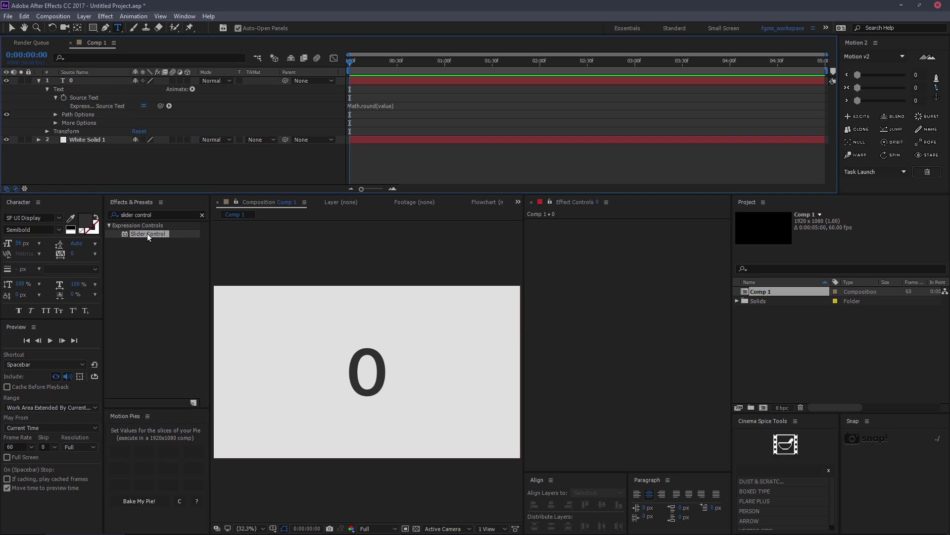
{"action": "double_click", "coordinate": [147, 233]}
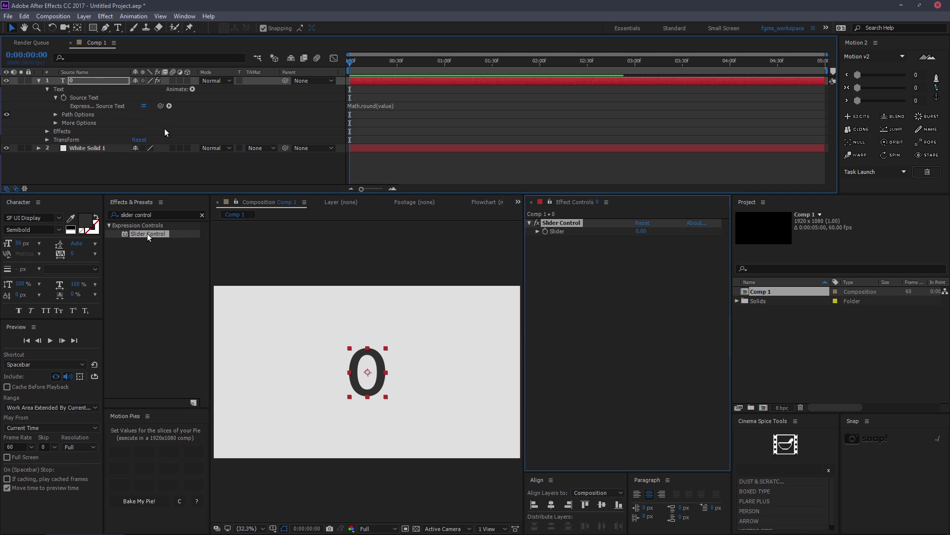
{"action": "left_click", "coordinate": [452, 123]}
{"action": "left_click", "coordinate": [565, 223]}
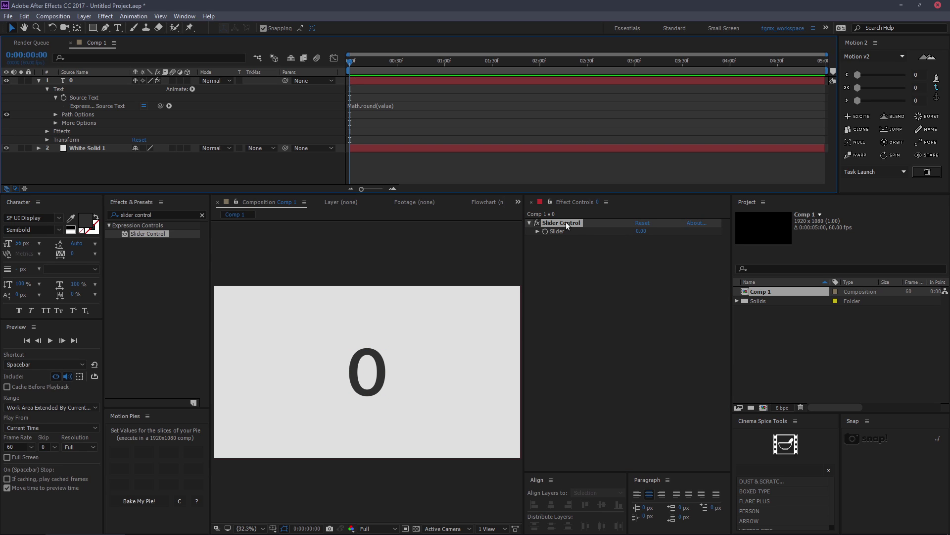
{"action": "left_click", "coordinate": [566, 223]}
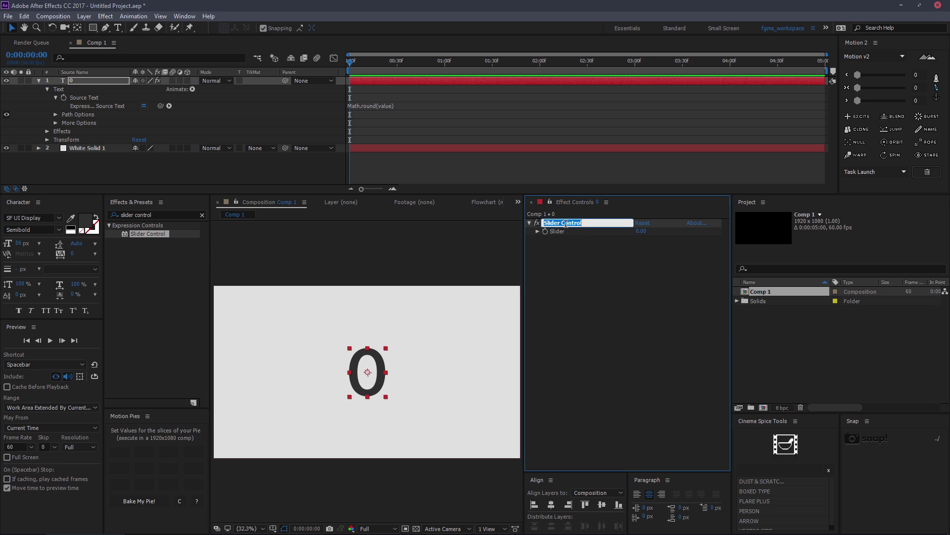
{"action": "type", "text": "Counter"}
{"action": "key", "text": "Return"}
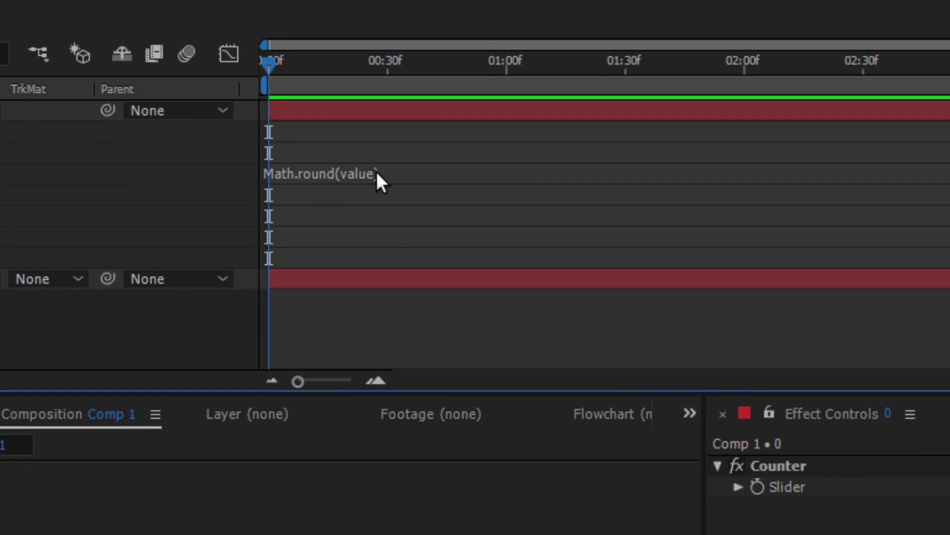
Replace only the word value in the Source Text expression with a pick-whip link to the Counter effect's Slider.
{"action": "left_click", "coordinate": [380, 174]}
{"action": "left_click", "coordinate": [376, 171]}
{"action": "left_click_drag", "start_coordinate": [376, 172], "coordinate": [339, 174]}
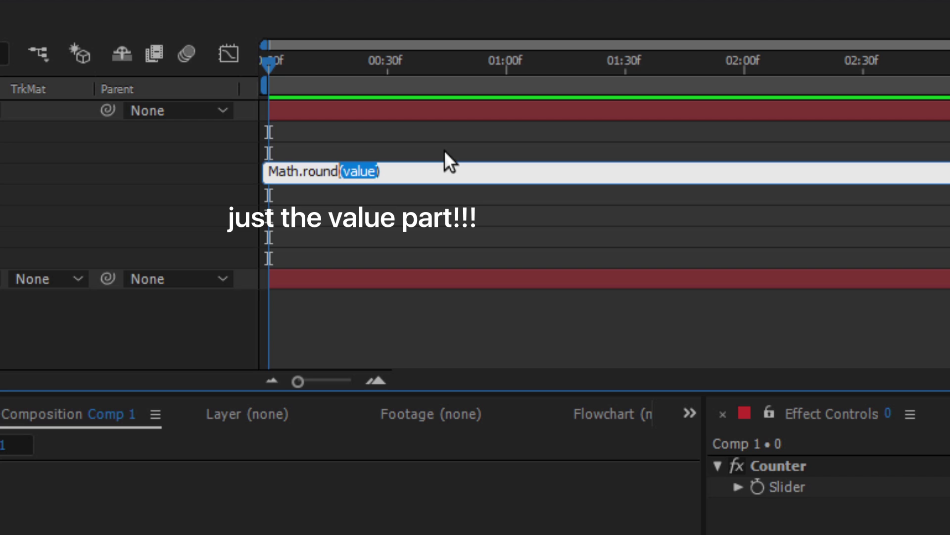
{"action": "left_click", "coordinate": [342, 176], "text": "shift"}
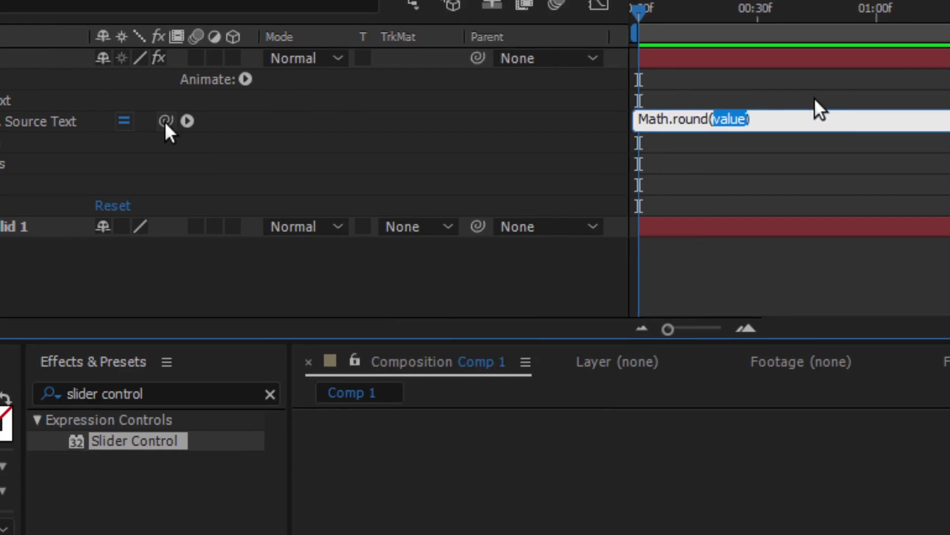
{"action": "left_click_drag", "start_coordinate": [316, 100], "coordinate": [787, 487]}
{"action": "left_click_drag", "start_coordinate": [949, 293], "coordinate": [327, 132]}
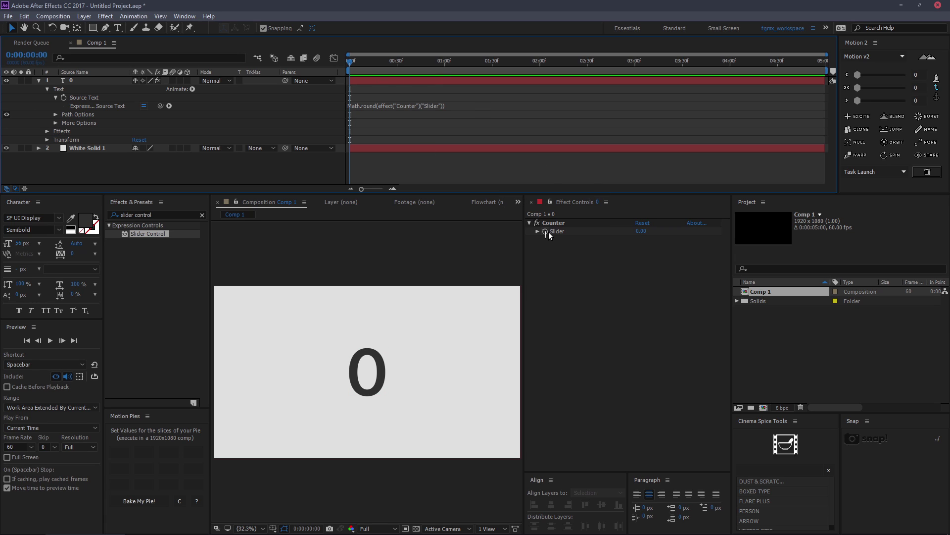
Test the expression link by setting the Counter slider to 23, and return the slider to 0.
{"action": "mouse_move", "coordinate": [641, 231]}
{"action": "left_mouse_down"}
{"action": "mouse_move", "coordinate": [652, 231]}
{"action": "mouse_move", "coordinate": [630, 233]}
{"action": "left_mouse_up"}
{"action": "left_click", "coordinate": [642, 231]}
{"action": "type", "text": "23"}
{"action": "key", "text": "Return"}
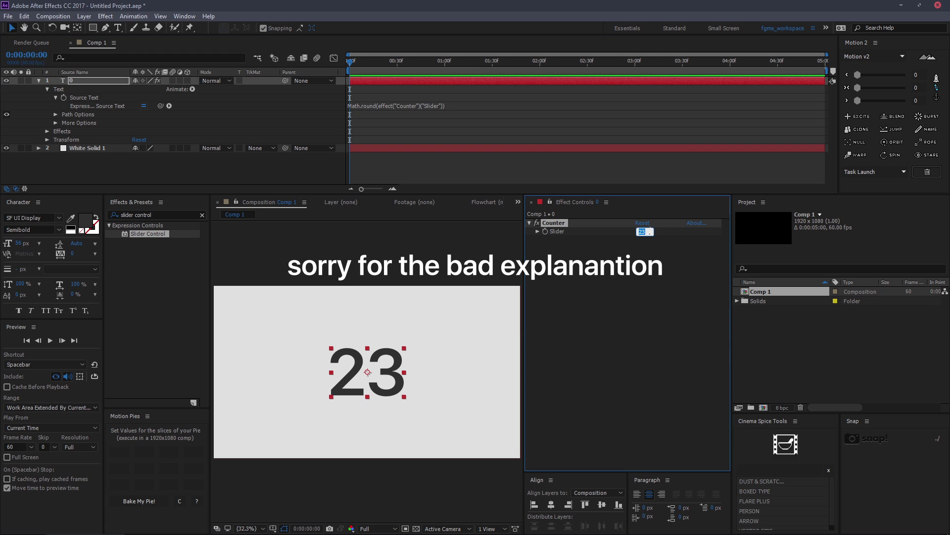
{"action": "type", "text": "0"}
{"action": "key", "text": "Return"}
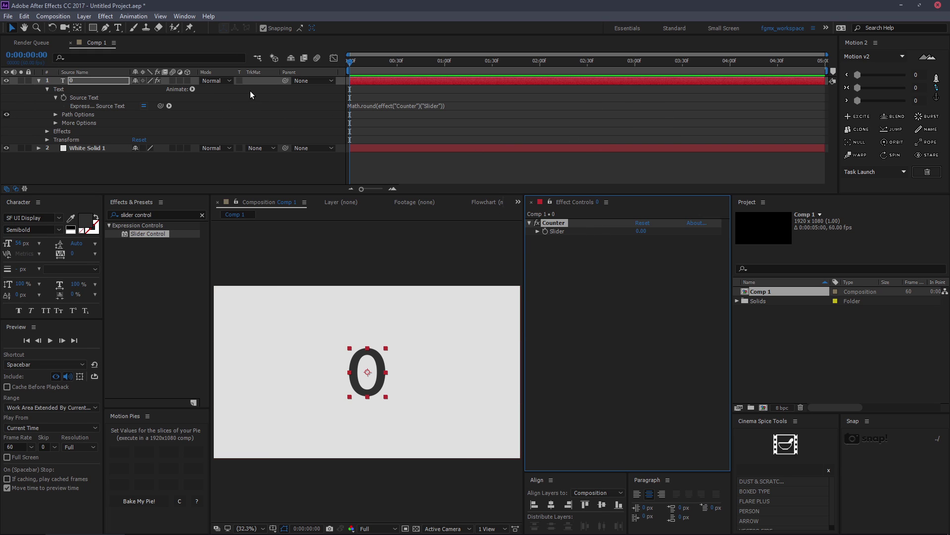
{"action": "left_click", "coordinate": [146, 112]}
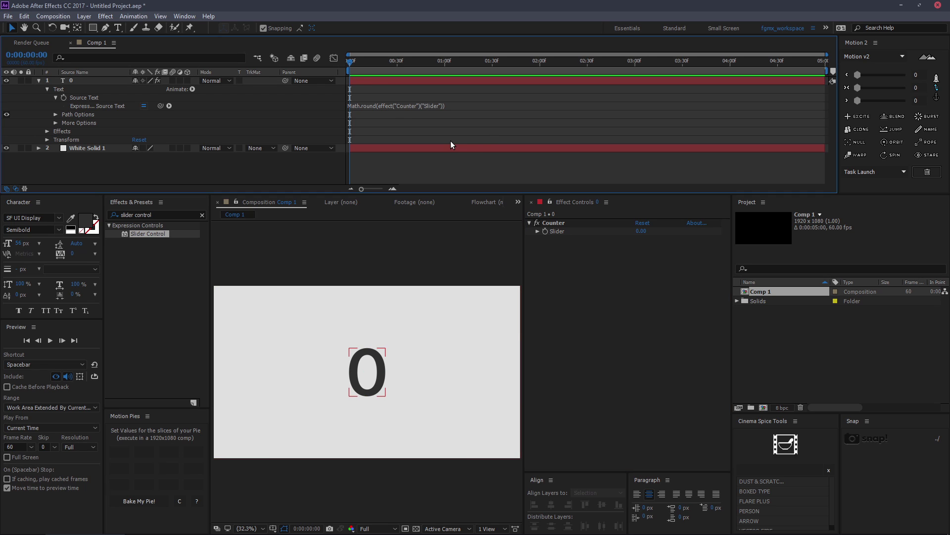
Keyframe the Counter slider at 0 on the first frame and at 100 on frame 0:00:04:59.
{"action": "left_click", "coordinate": [546, 233]}
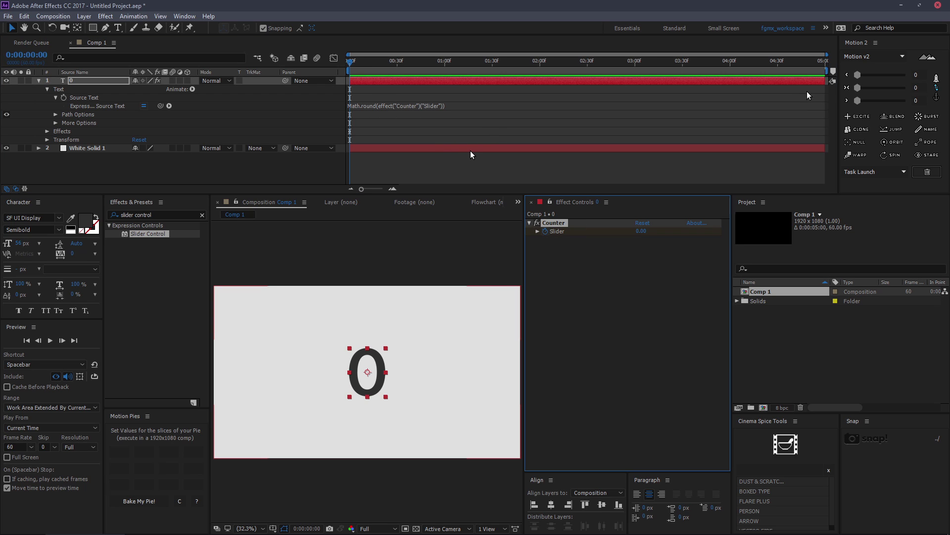
{"action": "left_click_drag", "start_coordinate": [814, 62], "coordinate": [871, 64]}
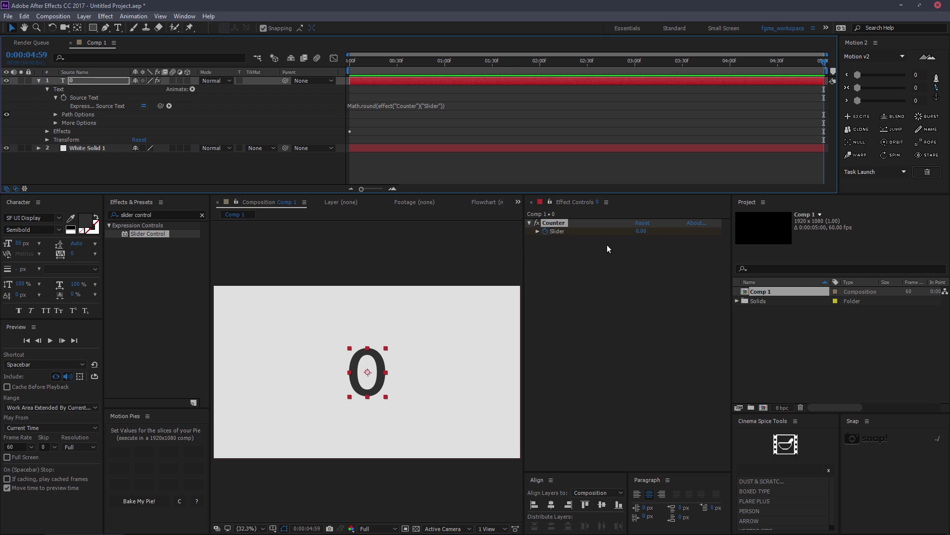
{"action": "left_click", "coordinate": [639, 231]}
{"action": "type", "text": "100"}
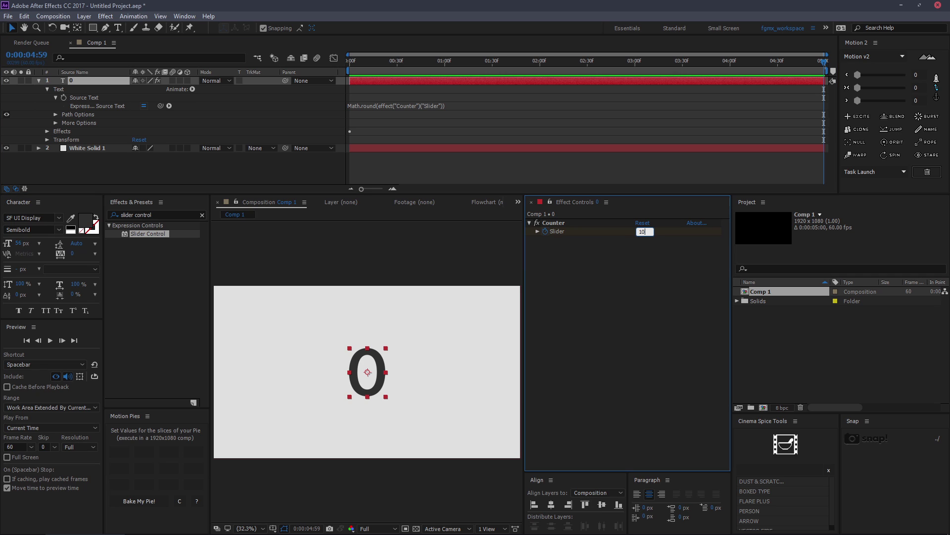
{"action": "key", "text": "Return"}
Scrub the timeline back to the first frame to check the counting animation.
{"action": "left_click", "coordinate": [639, 89]}
{"action": "left_click_drag", "start_coordinate": [534, 63], "coordinate": [287, 105]}
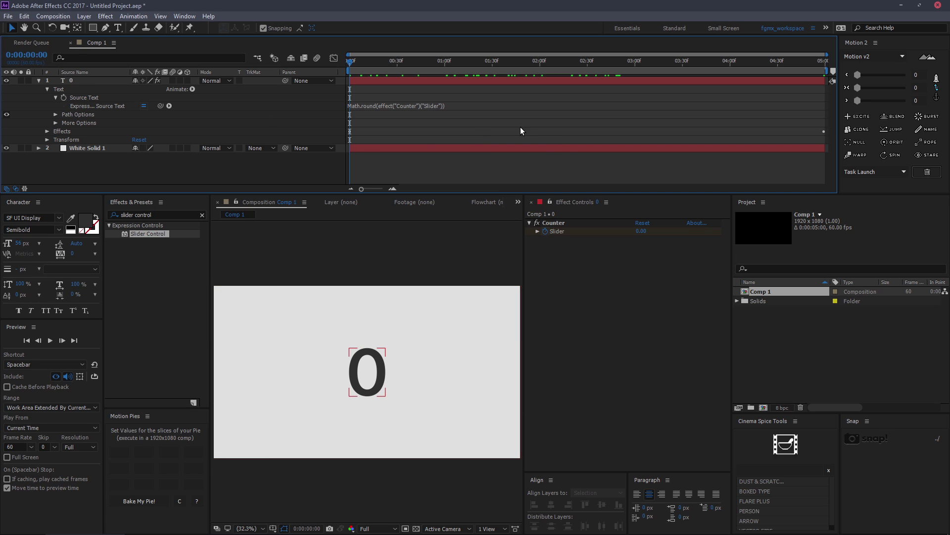
{"action": "left_click", "coordinate": [562, 148]}
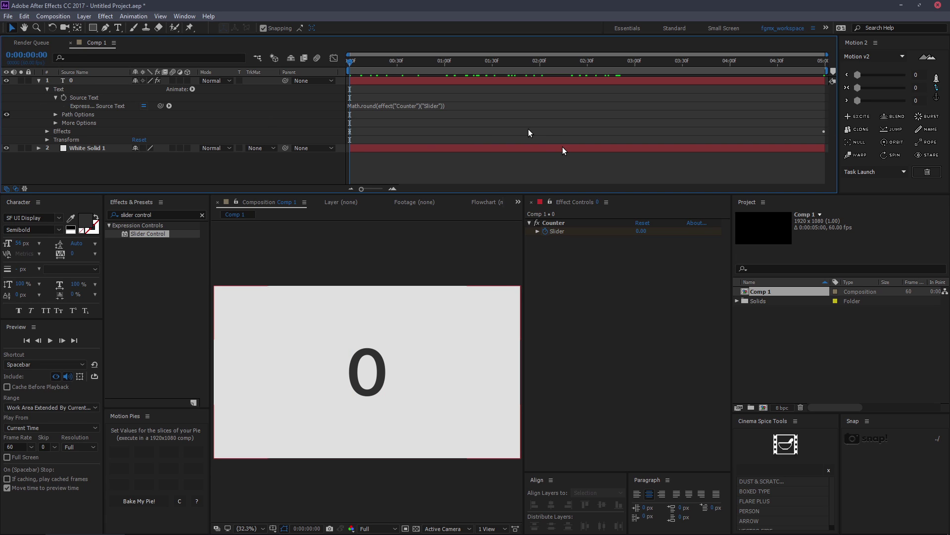
{"action": "left_click", "coordinate": [528, 132]}
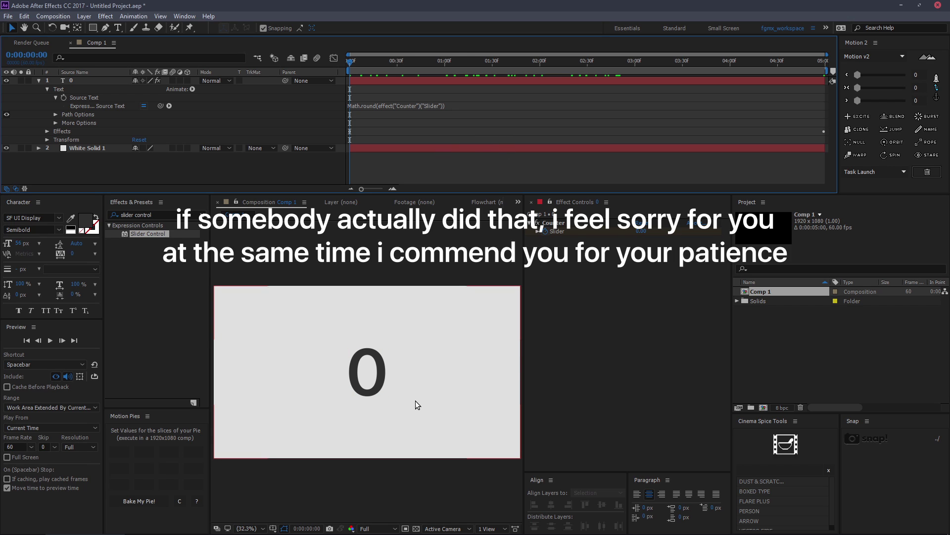
{"action": "left_click_drag", "start_coordinate": [374, 61], "coordinate": [305, 100]}
{"action": "left_click", "coordinate": [495, 105]}
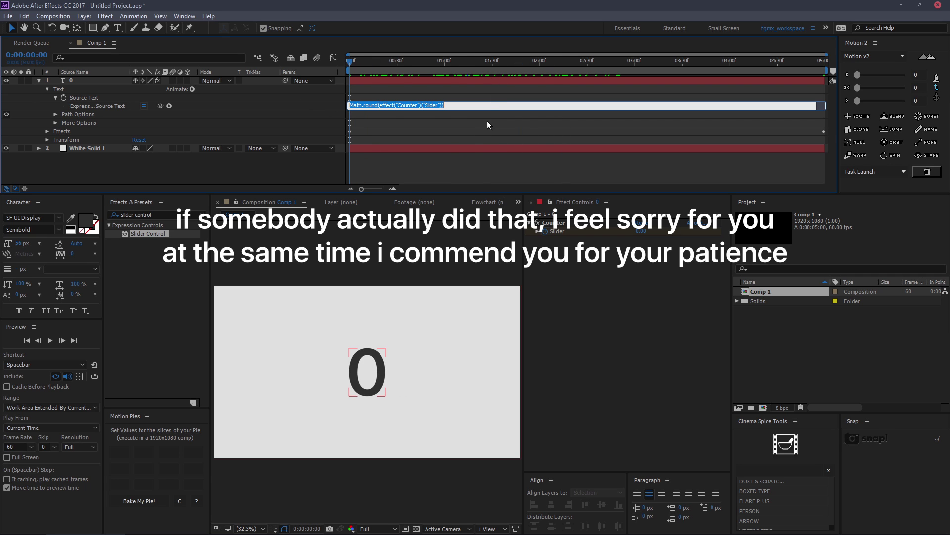
{"action": "left_click_drag", "start_coordinate": [478, 66], "coordinate": [347, 67]}
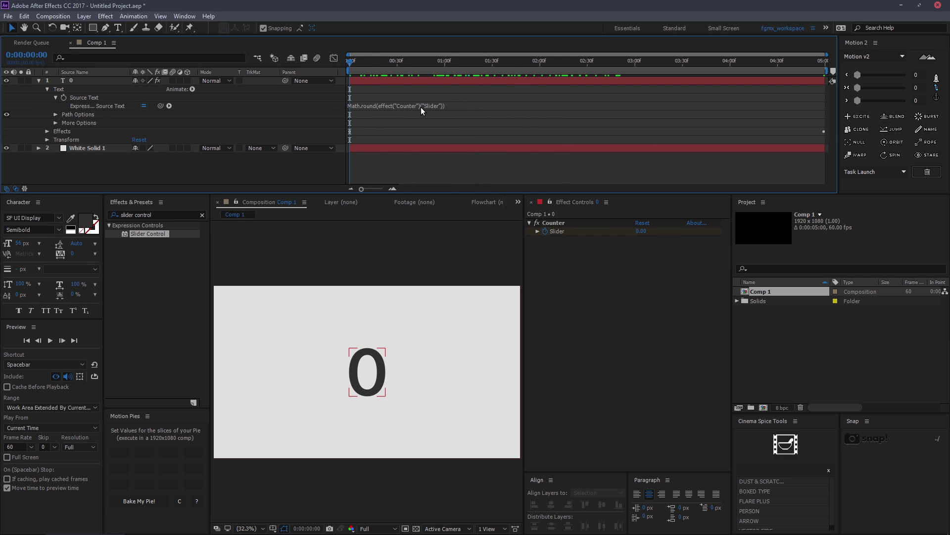
Append + "%" to the end of the text layer's Source Text expression.
{"action": "left_click", "coordinate": [444, 105]}
{"action": "left_click", "coordinate": [450, 105]}
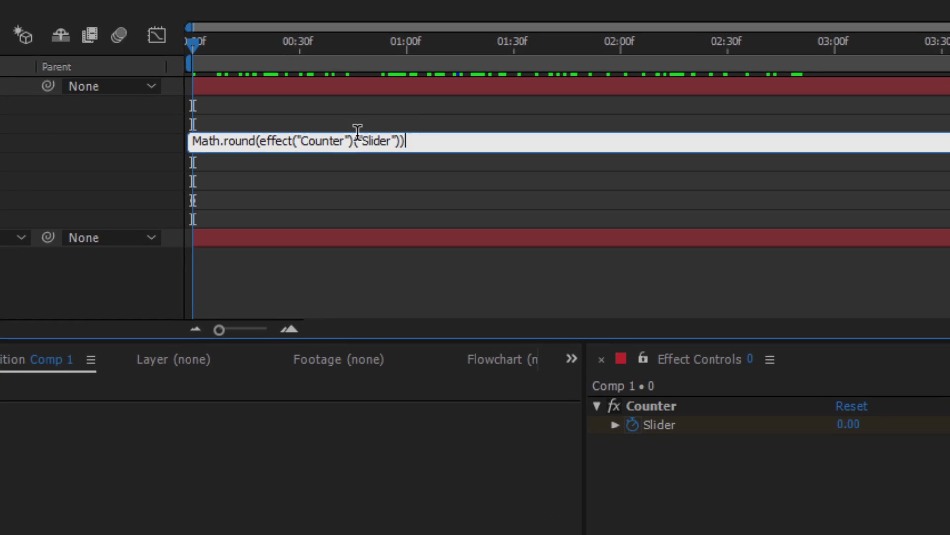
{"action": "type", "text": "+"}
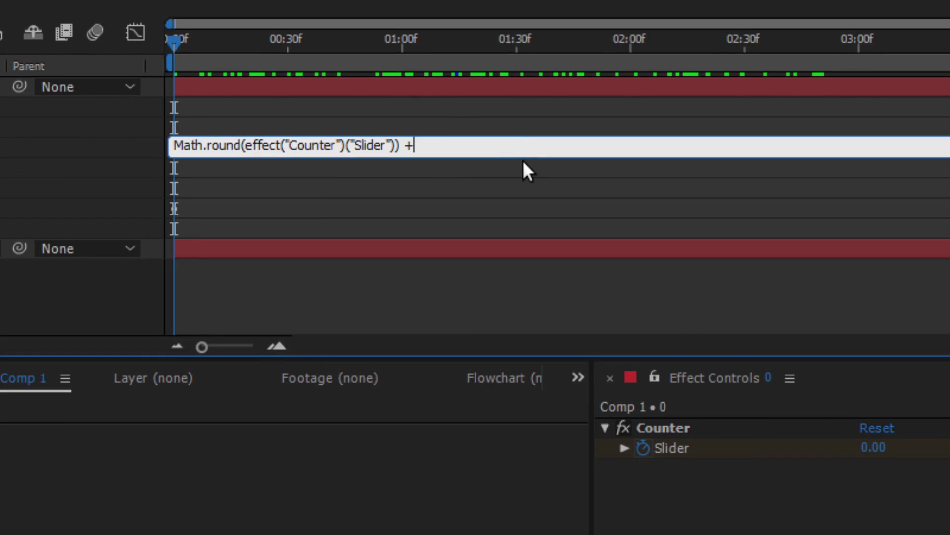
{"action": "type", "text": " '"}
{"action": "key", "text": "BackSpace"}
{"action": "type", "text": "\""}
{"action": "key", "text": "BackSpace"}
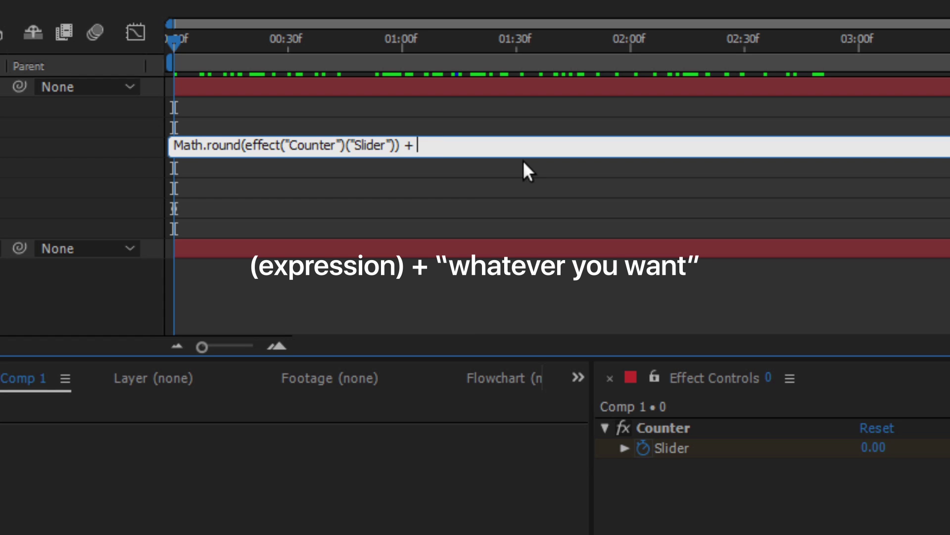
{"action": "type", "text": "\"%\""}
{"action": "left_click", "coordinate": [484, 191]}
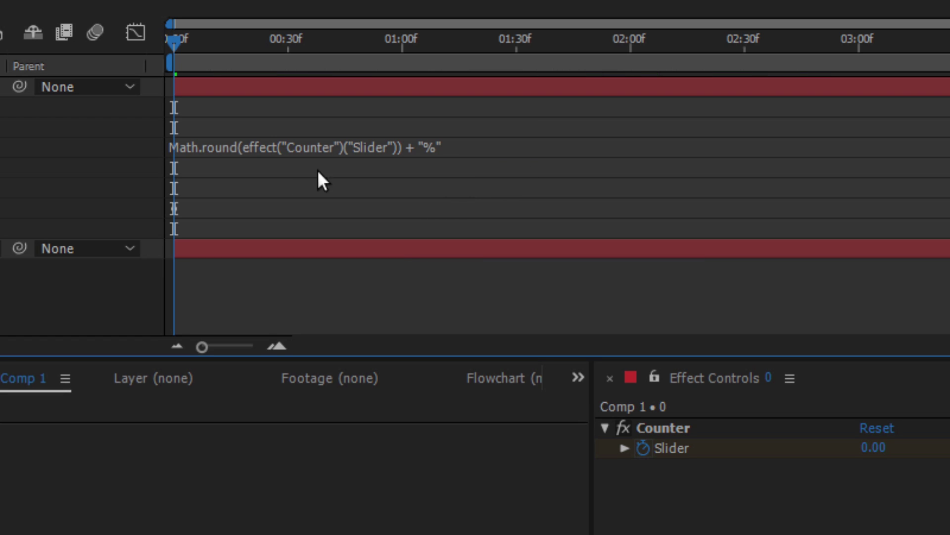
Extend the quoted suffix in the Source Text expression to "% Completed".
{"action": "left_click", "coordinate": [438, 149]}
{"action": "left_click", "coordinate": [421, 155]}
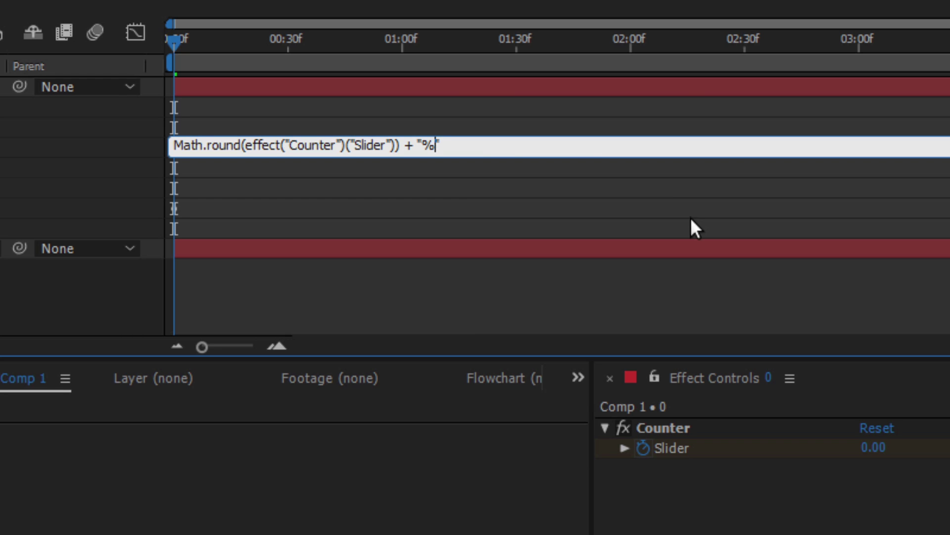
{"action": "type", "text": "Completed"}
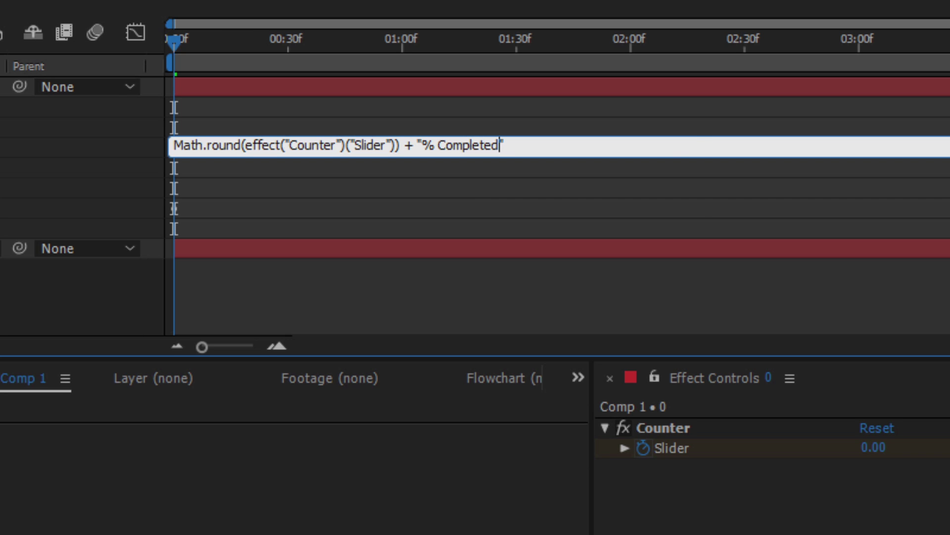
{"action": "left_click", "coordinate": [721, 213]}
Preview the counter with its extended suffix, and return the playhead to the first frame.
{"action": "key", "text": "space"}
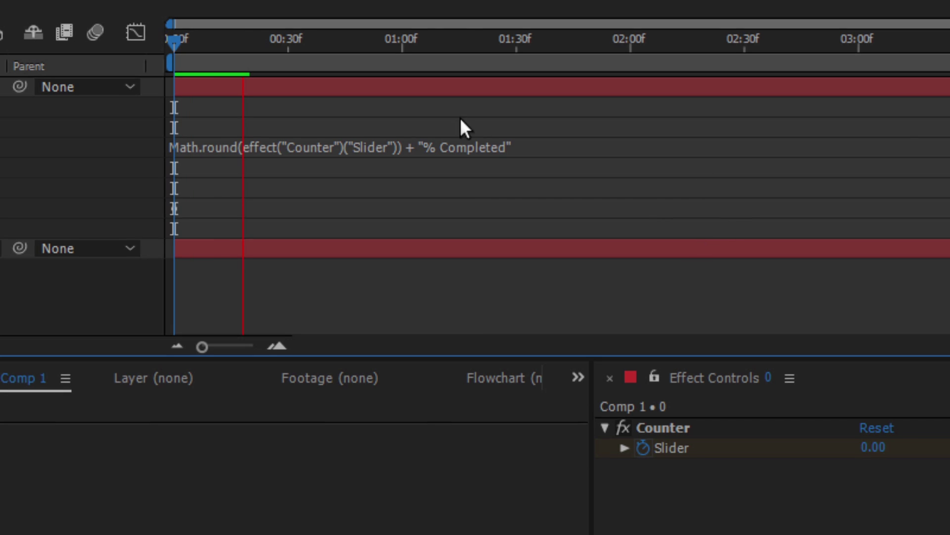
{"action": "key", "text": "space"}
{"action": "left_click_drag", "start_coordinate": [319, 44], "coordinate": [171, 45]}
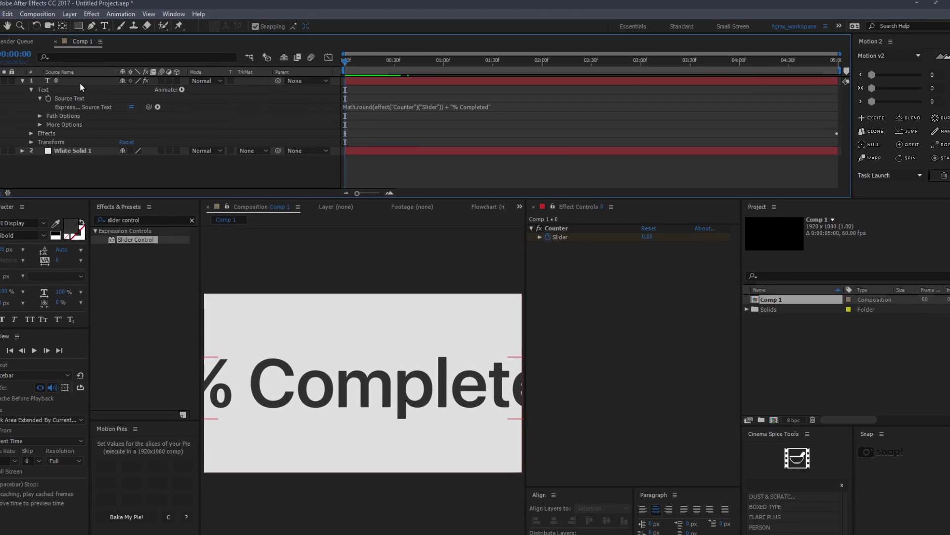
Scale the counter text layer down to about 365% so the whole phrase fits inside the composition.
{"action": "left_click", "coordinate": [80, 83]}
{"action": "key", "text": "s"}
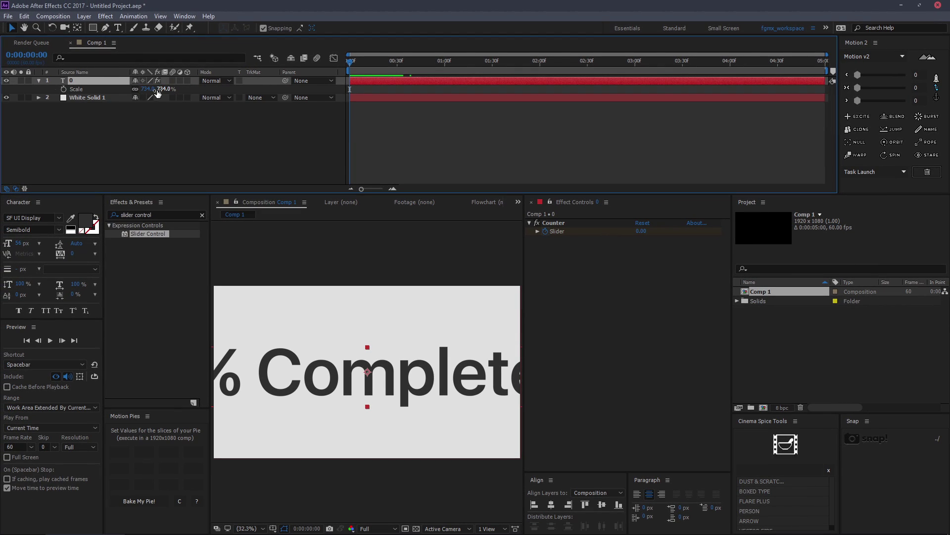
{"action": "left_click_drag", "start_coordinate": [145, 90], "coordinate": [138, 124]}
{"action": "left_click", "coordinate": [408, 134]}
Play back the resized counter animation from the first frame, and stop the preview.
{"action": "key", "text": "space"}
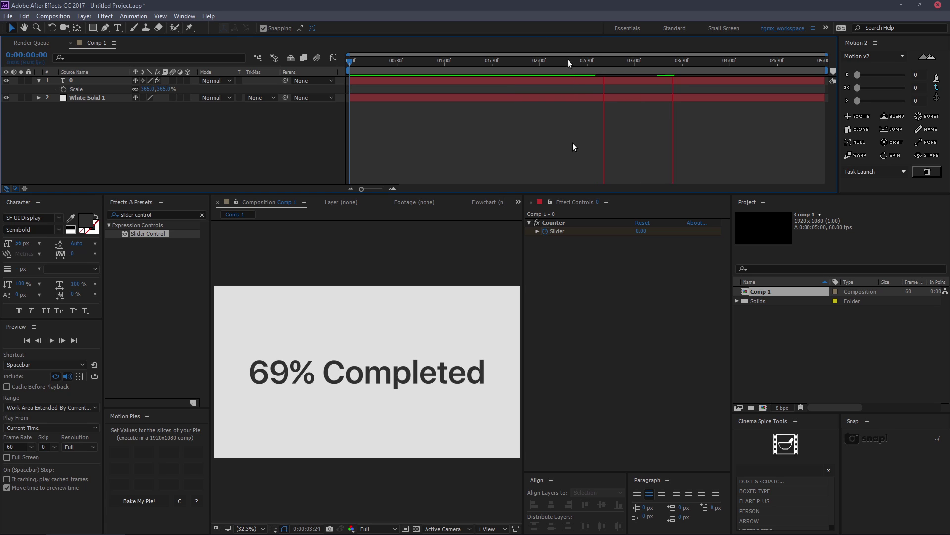
{"action": "key", "text": "space"}
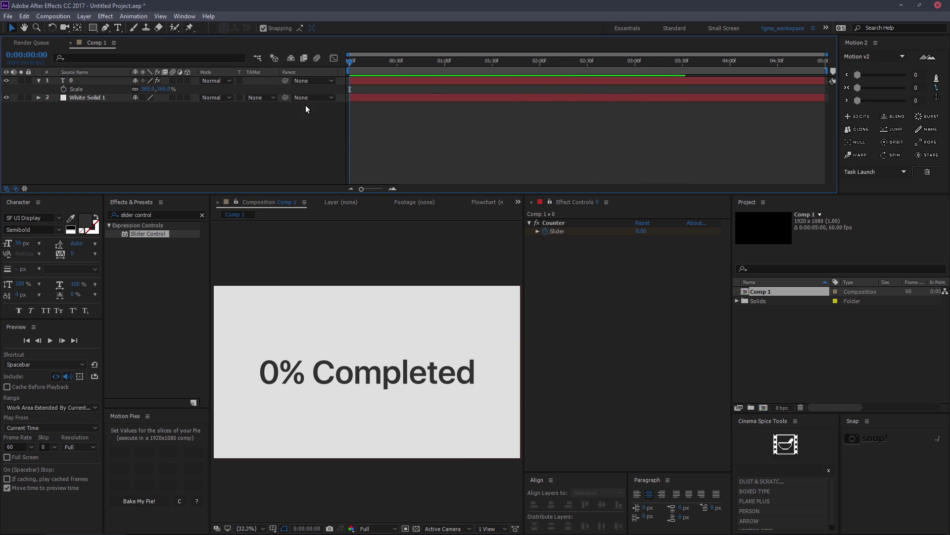
{"action": "left_click", "coordinate": [24, 80]}
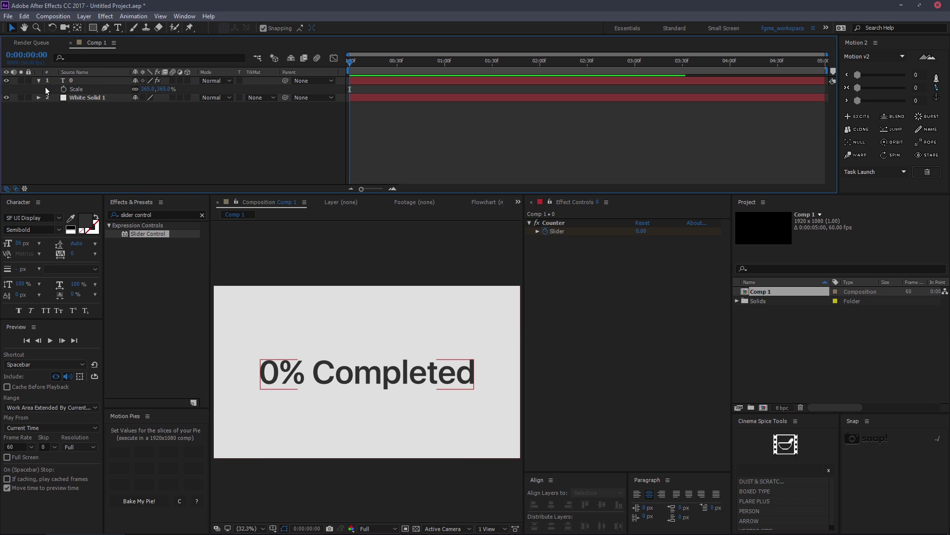